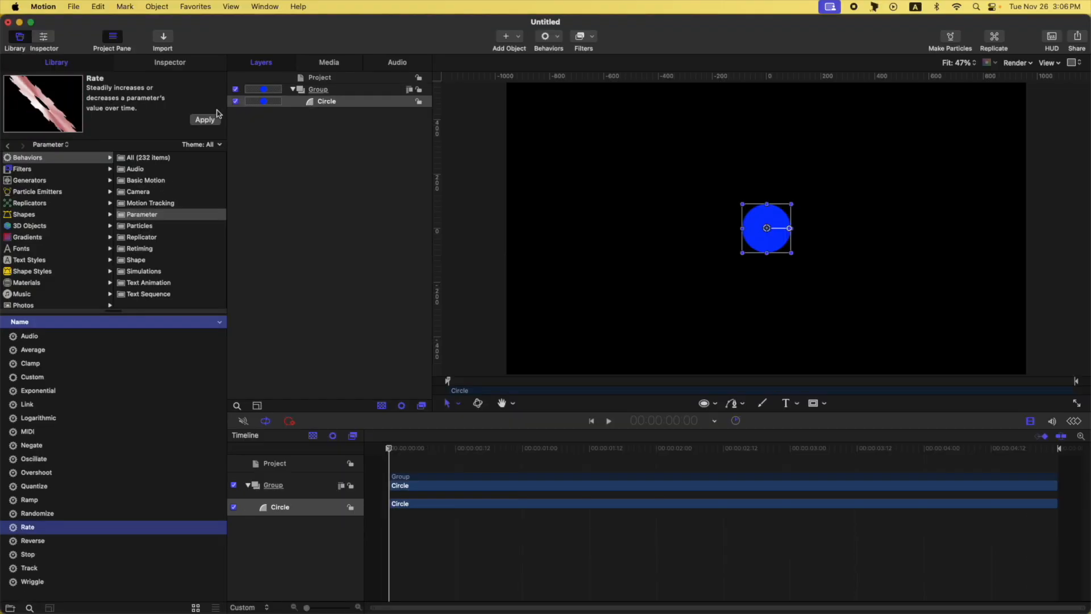
- Apply the Rate behavior to the circle and open its settings in the Inspector
{"action": "left_click", "coordinate": [208, 120]}
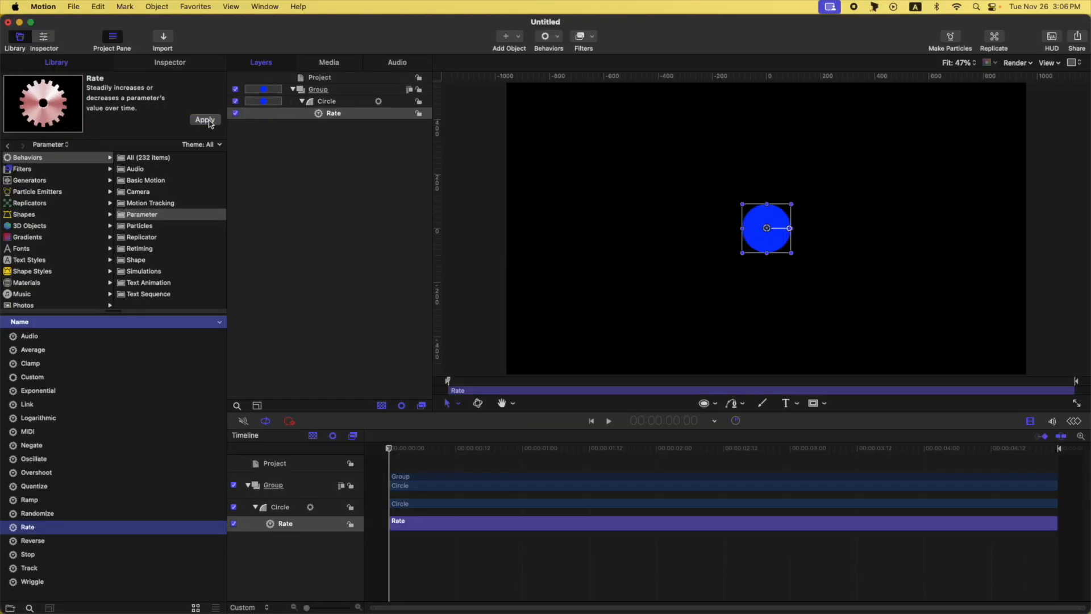
{"action": "left_click", "coordinate": [173, 62]}
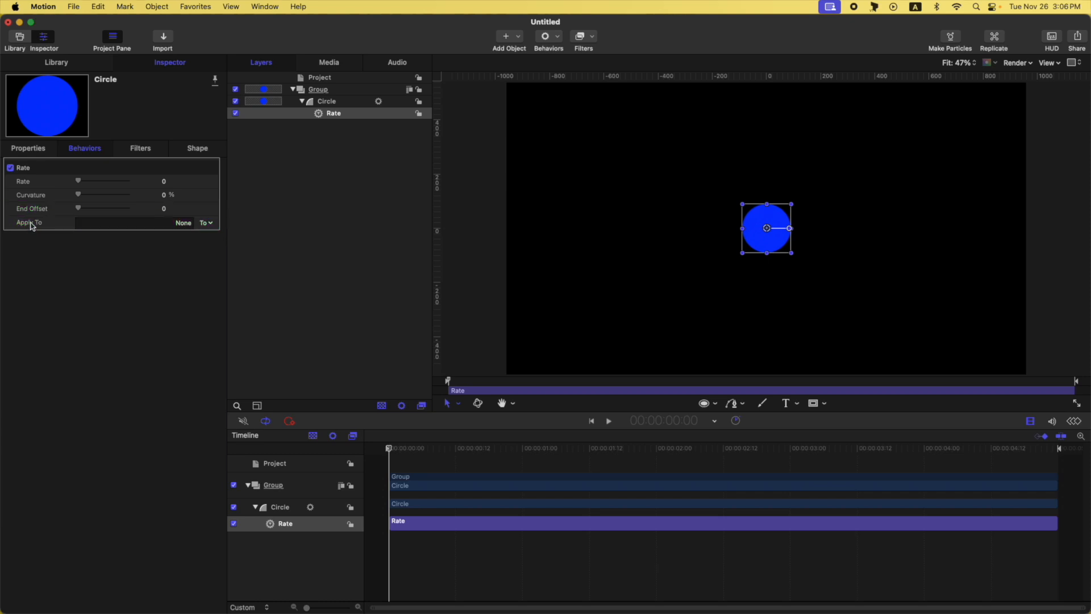
{"action": "left_click", "coordinate": [71, 63]}
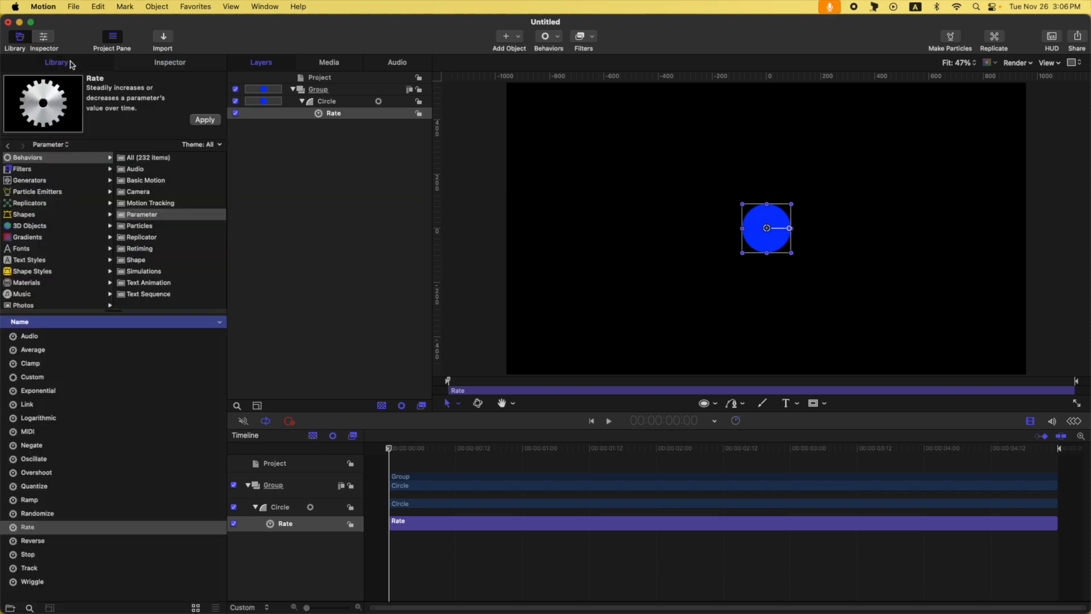
{"action": "left_click", "coordinate": [202, 64]}
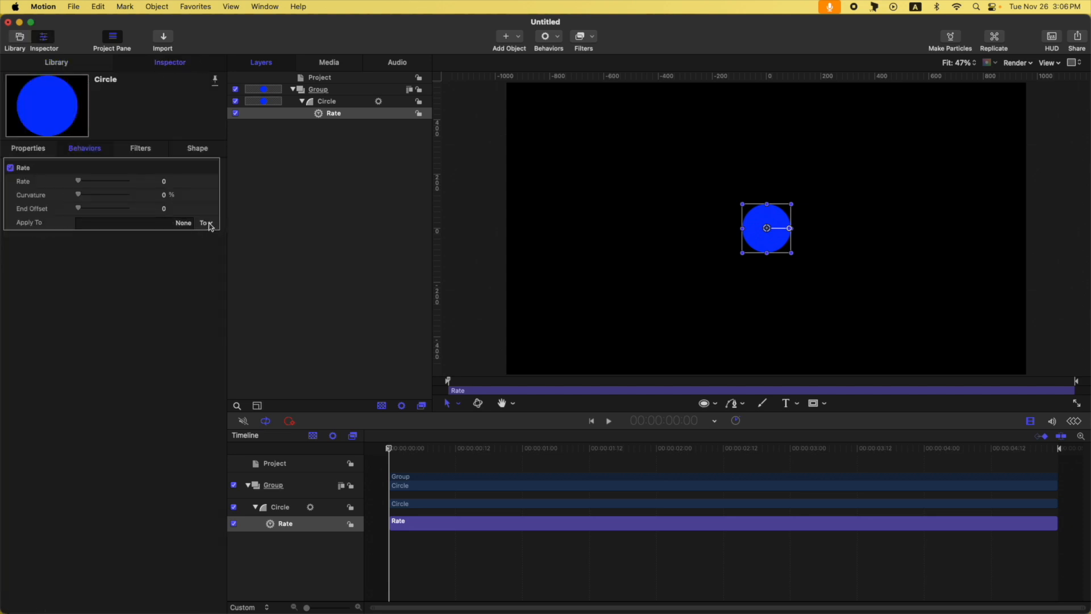
- Set the Rate behavior to apply to Properties > Transform > Position > X
{"action": "left_click", "coordinate": [211, 225]}
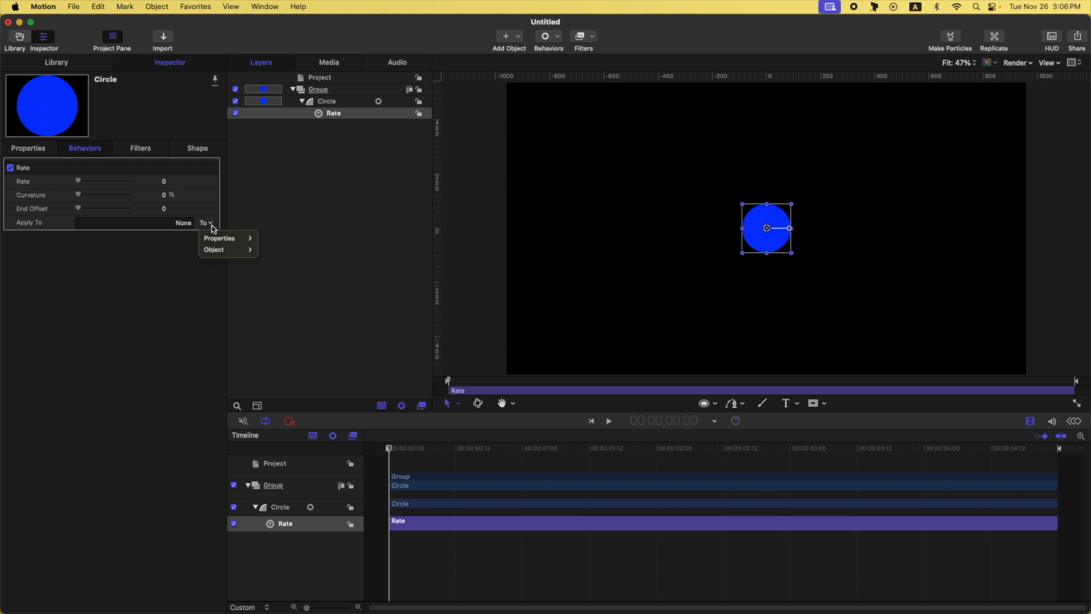
{"action": "mouse_move", "coordinate": [226, 243]}
{"action": "mouse_move", "coordinate": [277, 239]}
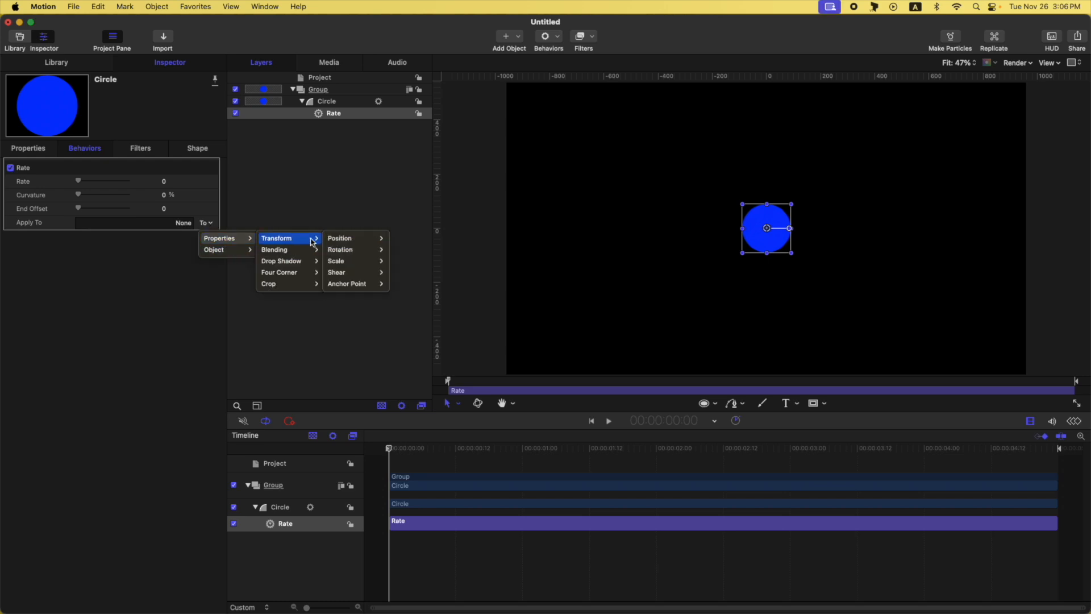
{"action": "mouse_move", "coordinate": [341, 239]}
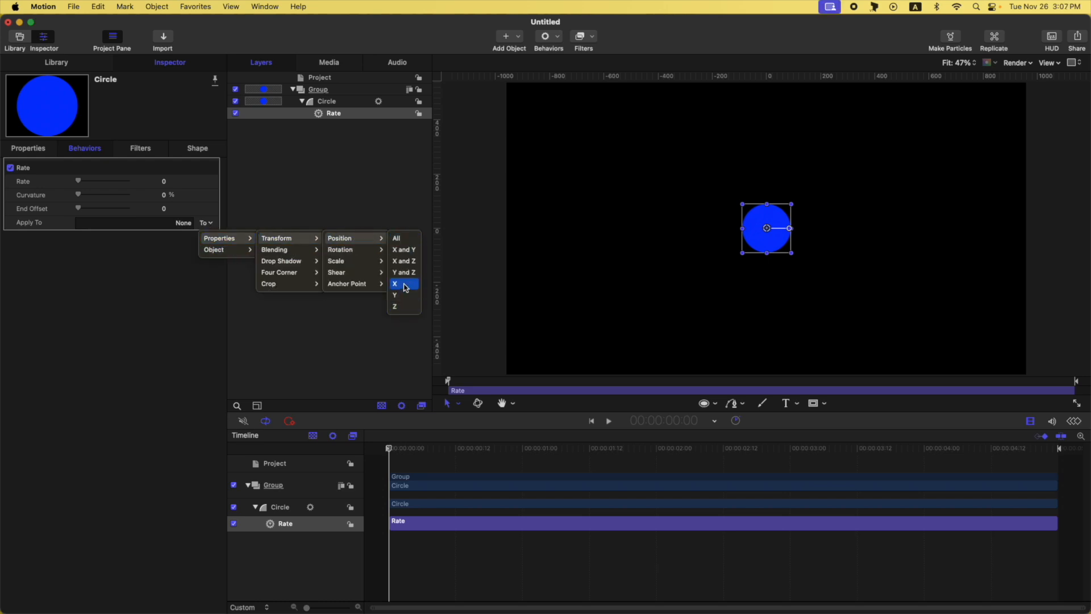
{"action": "left_click", "coordinate": [403, 284]}
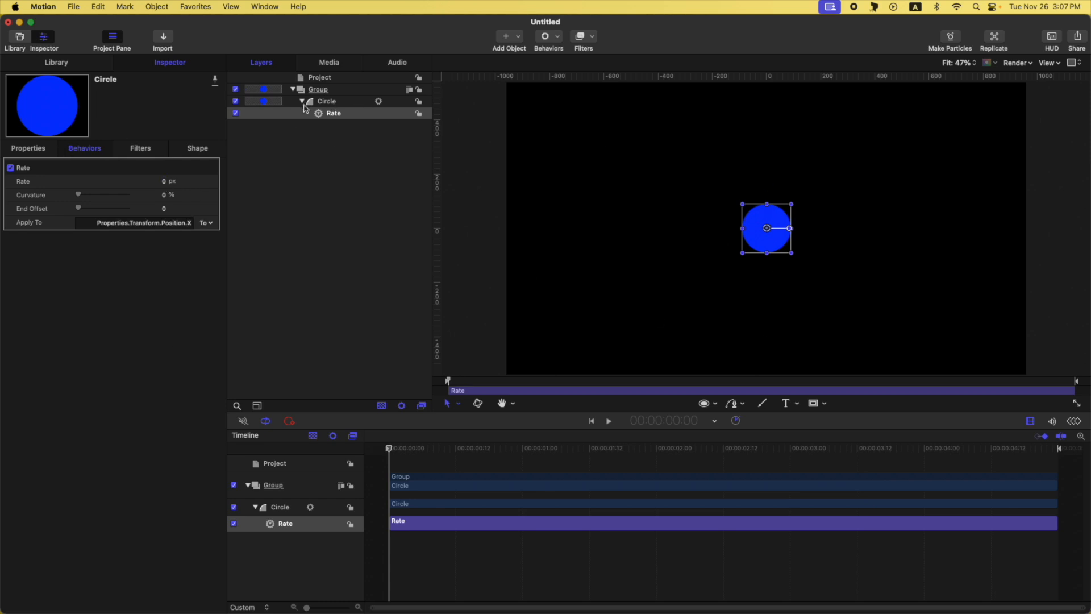
- Set the Rate behavior's rate to 206.48 px
{"action": "left_click", "coordinate": [27, 149]}
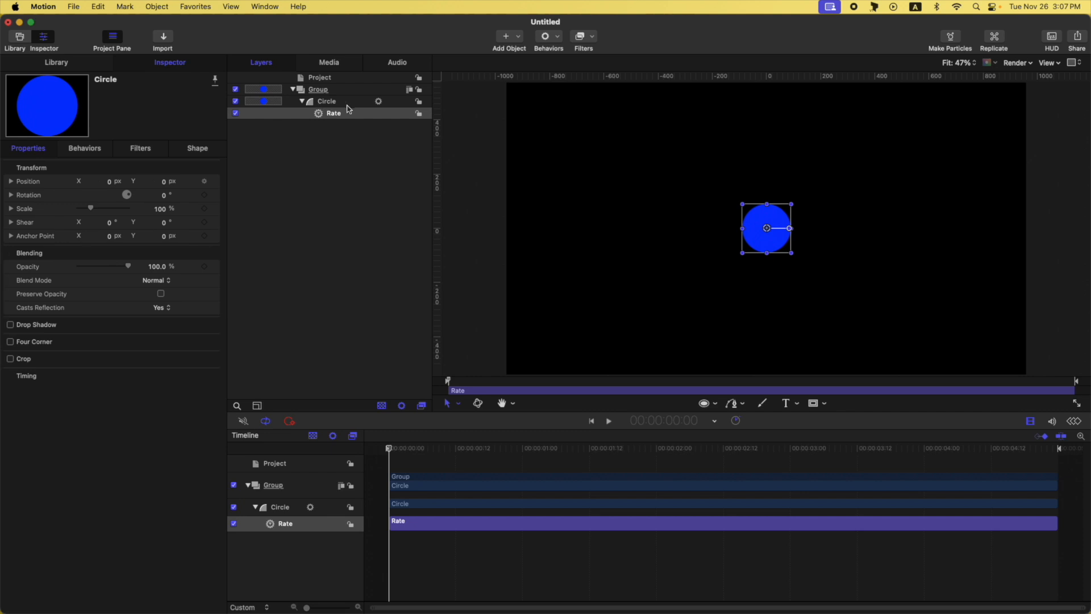
{"action": "left_click", "coordinate": [241, 116]}
{"action": "left_click_drag", "start_coordinate": [163, 184], "coordinate": [163, 181]}
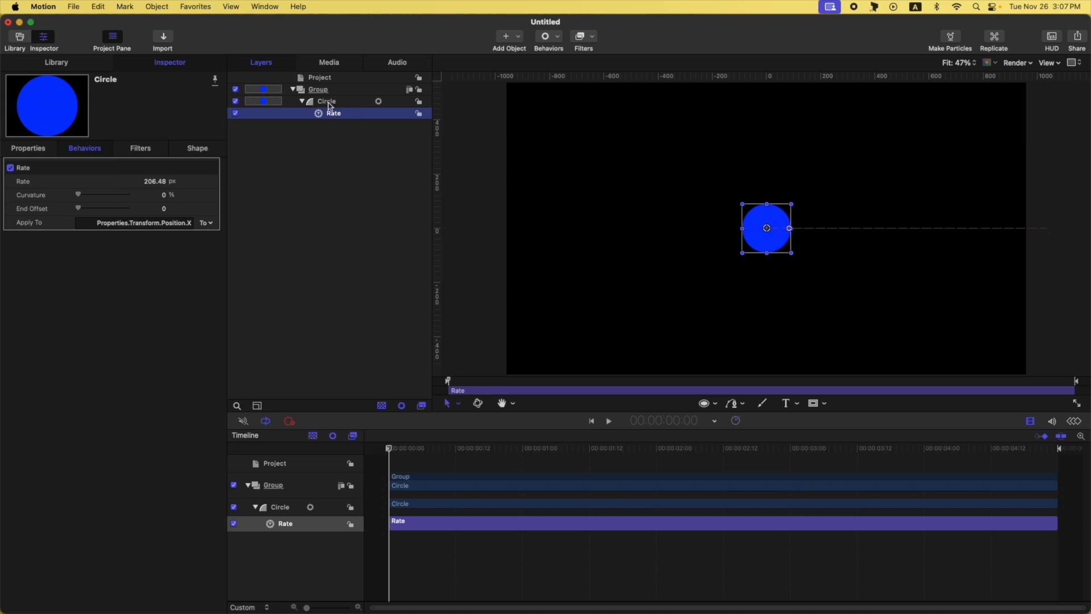
- Scrub and play the timeline to preview the circle's horizontal motion
{"action": "left_click", "coordinate": [398, 448]}
{"action": "left_click_drag", "start_coordinate": [402, 450], "coordinate": [1053, 449]}
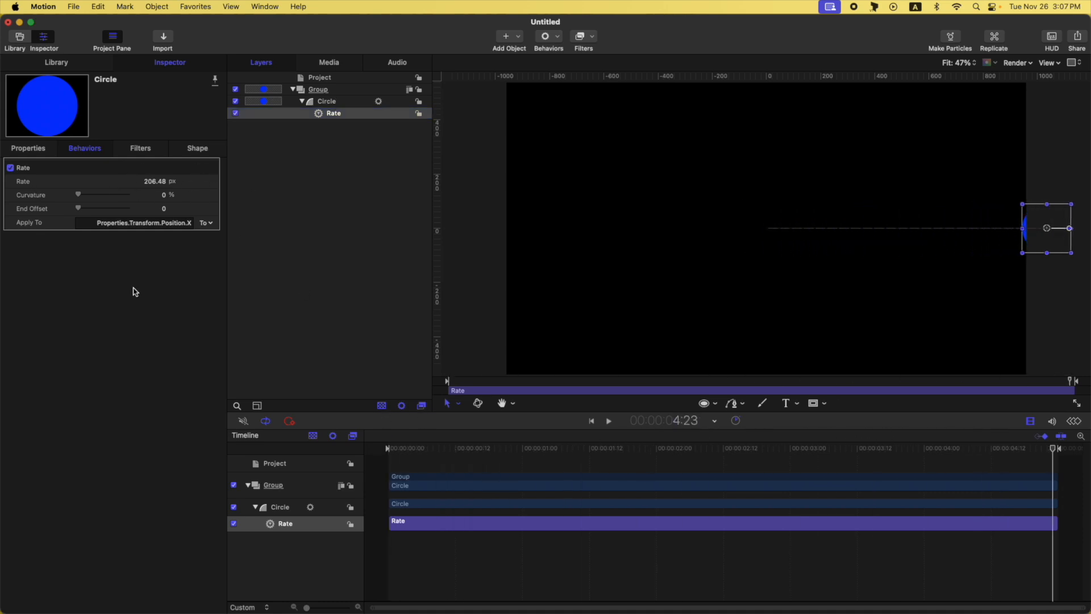
{"action": "left_click_drag", "start_coordinate": [458, 448], "coordinate": [388, 449]}
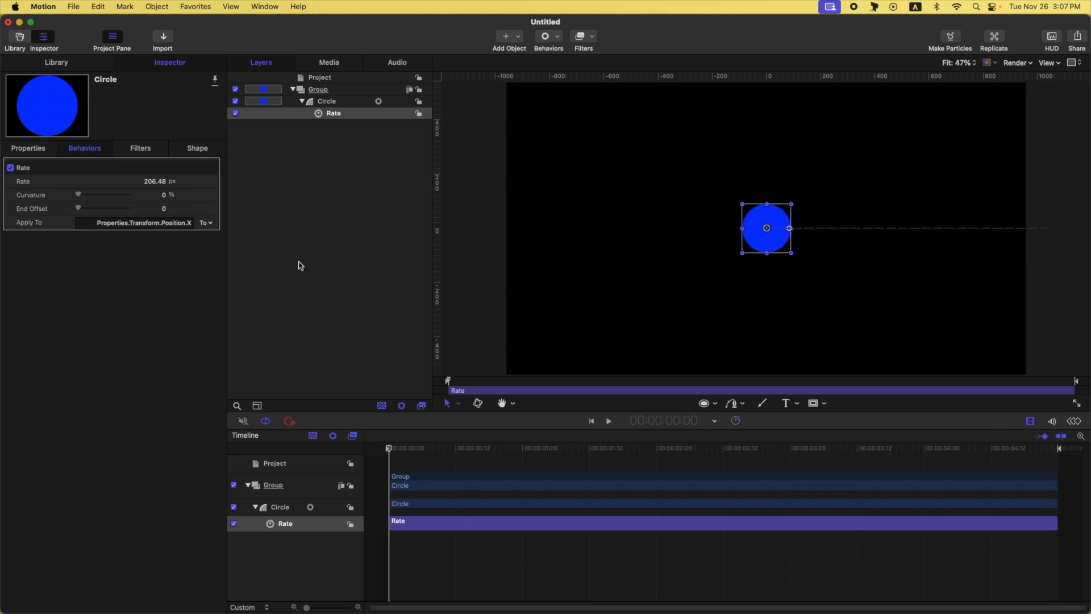
{"action": "key", "text": "space"}
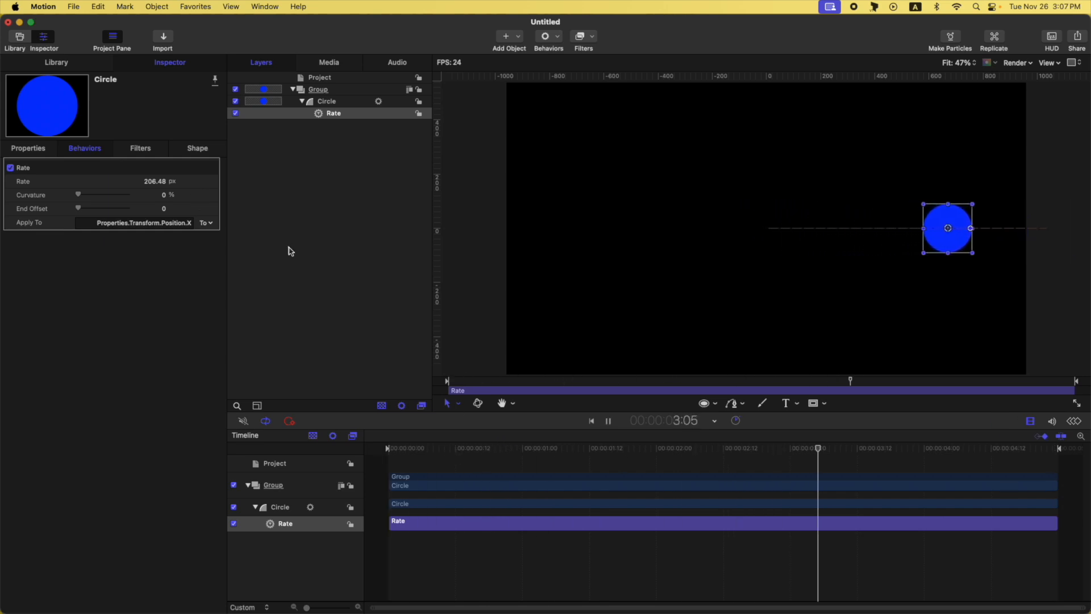
{"action": "key", "text": "space"}
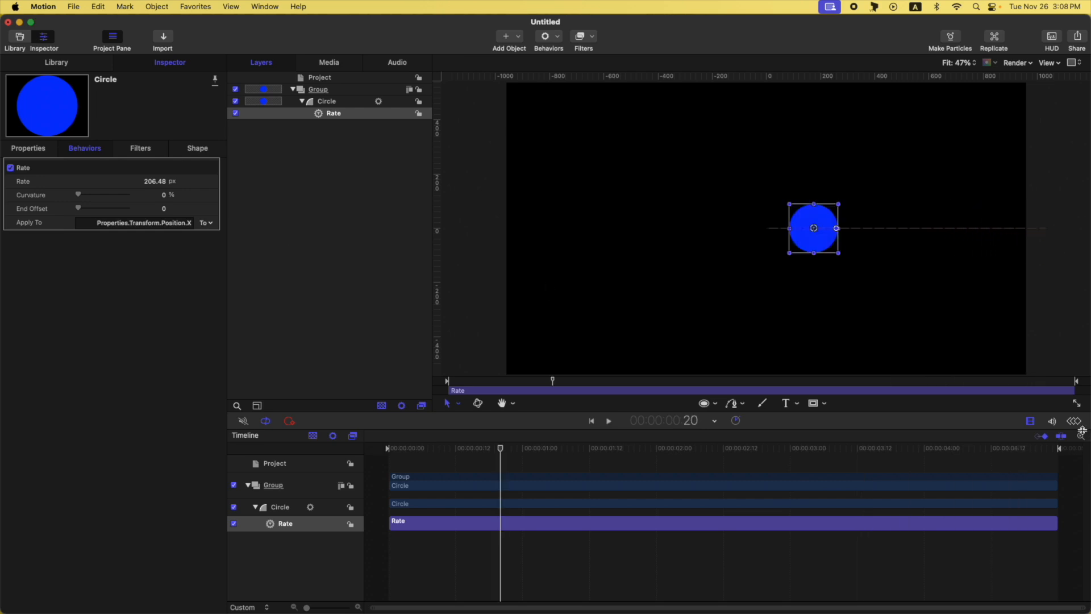
- Show the Keyframe Editor and set the Rate behavior's Curvature to 100%
{"action": "left_click", "coordinate": [1075, 421]}
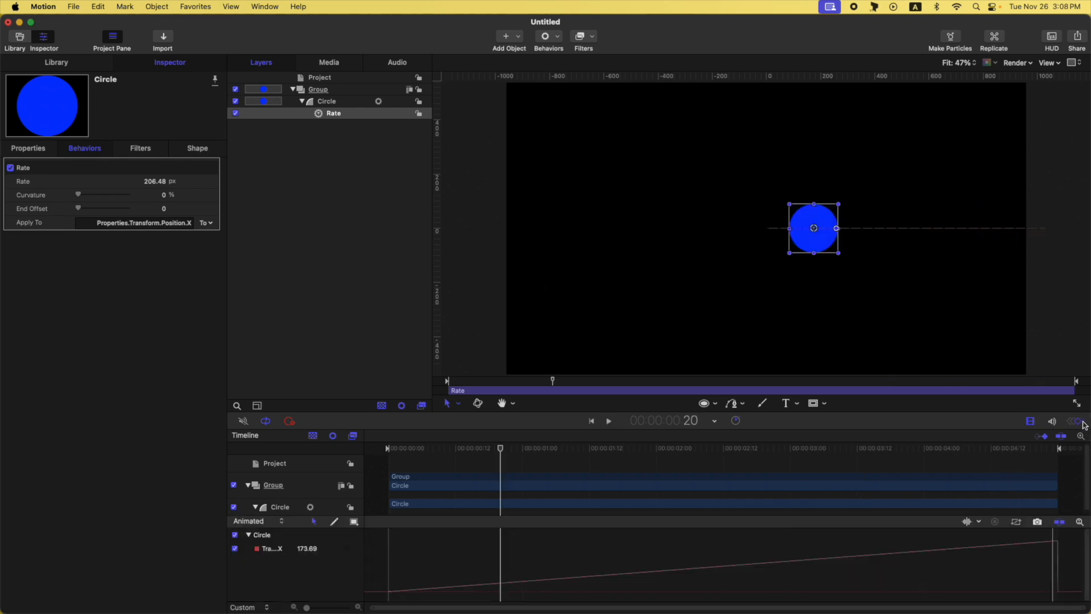
{"action": "left_click", "coordinate": [1030, 420]}
{"action": "left_click_drag", "start_coordinate": [79, 197], "coordinate": [193, 209]}
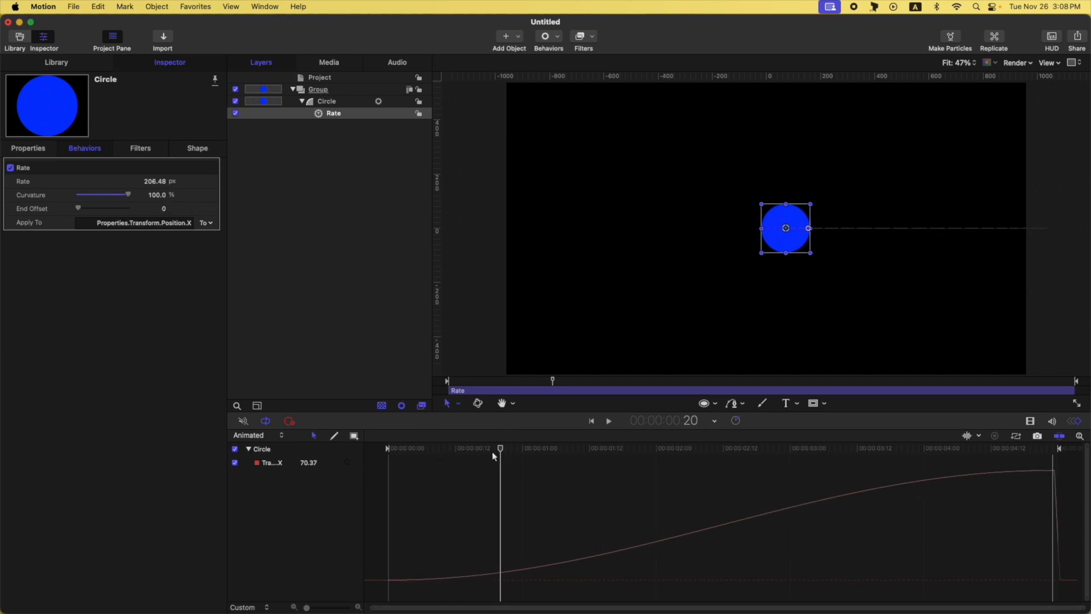
- Play the animation from the start to preview the eased motion
{"action": "key", "text": "Home"}
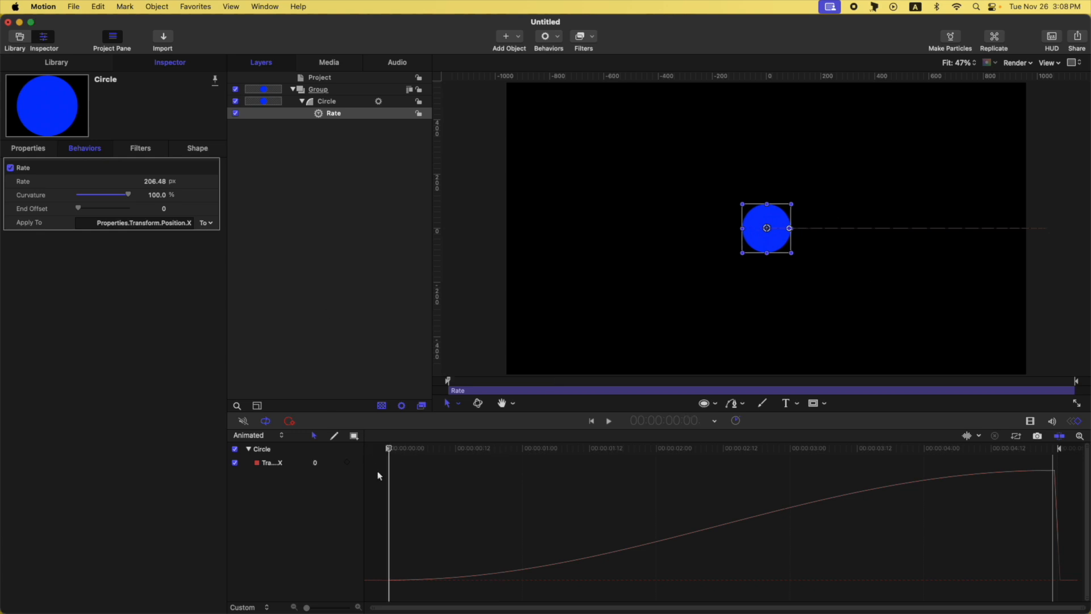
{"action": "key", "text": "space"}
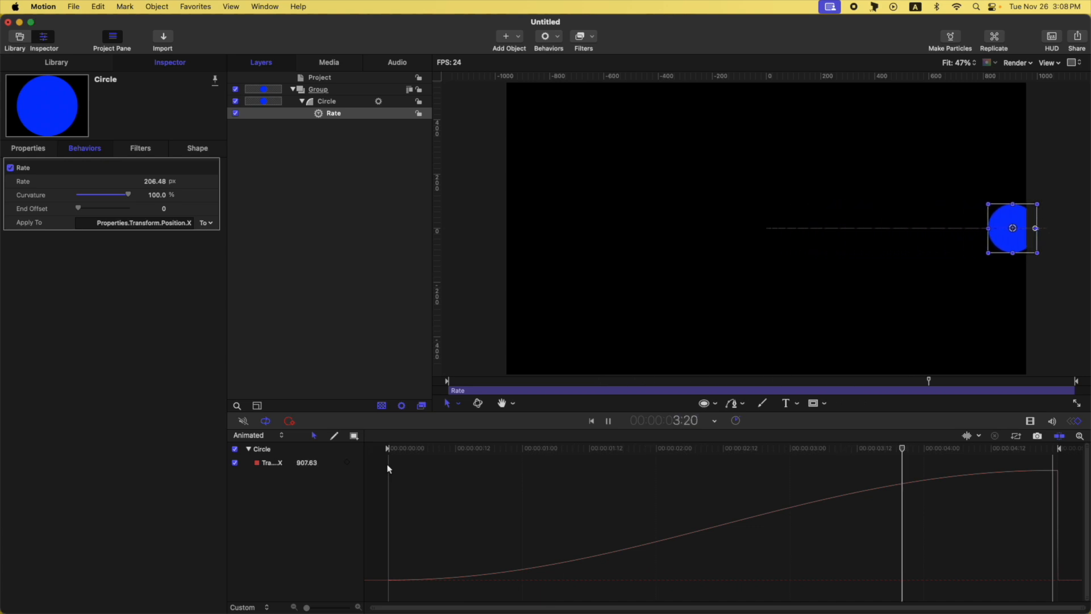
{"action": "left_click", "coordinate": [388, 462]}
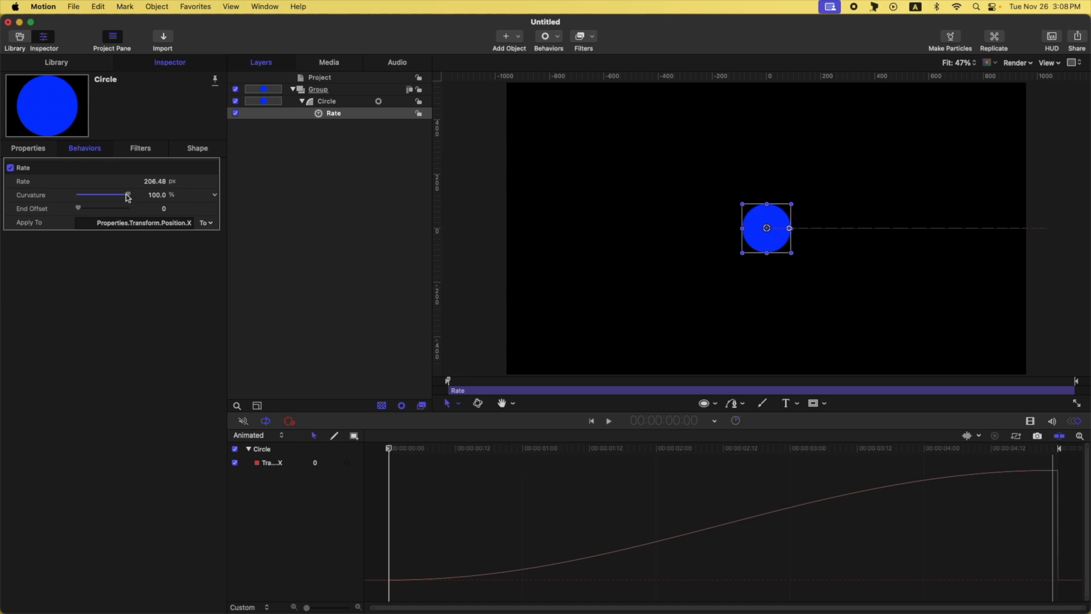
- Set the Curvature back to 0% and play the animation again from the start
{"action": "left_click_drag", "start_coordinate": [128, 197], "coordinate": [63, 194]}
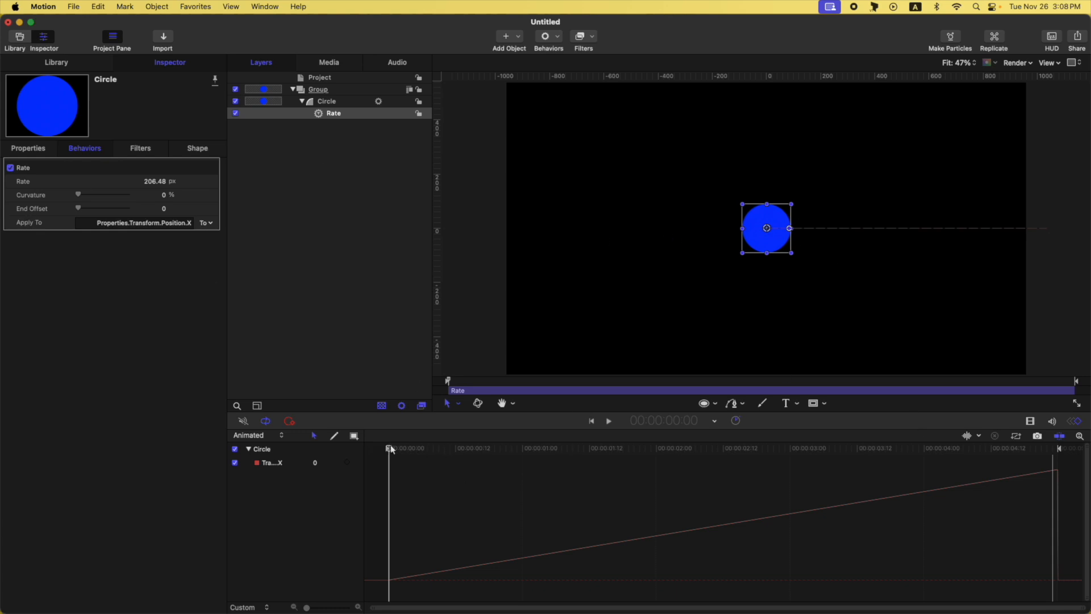
{"action": "key", "text": "space"}
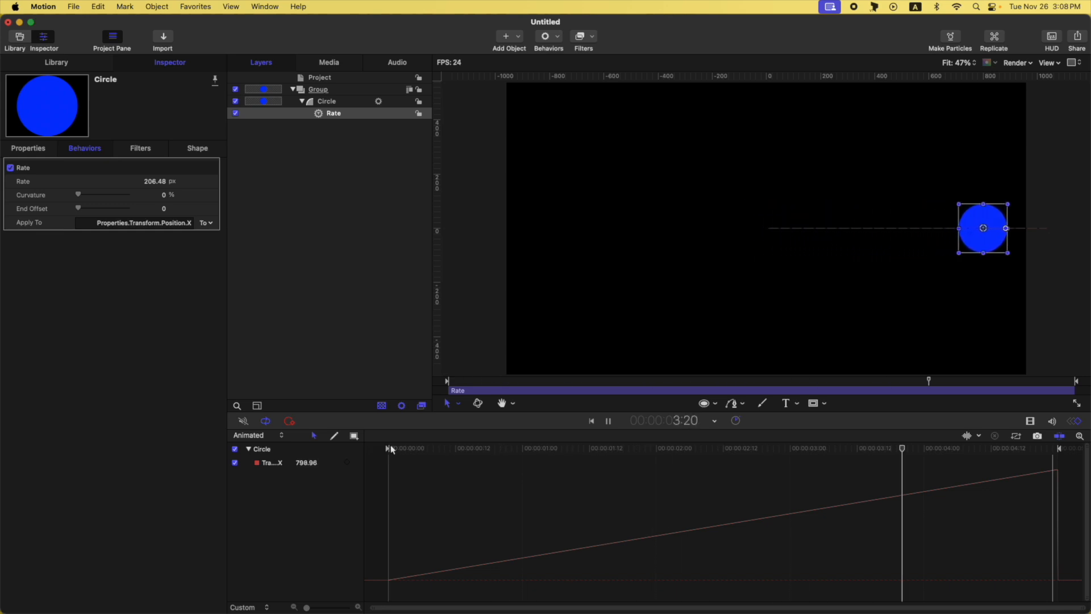
{"action": "key", "text": "space"}
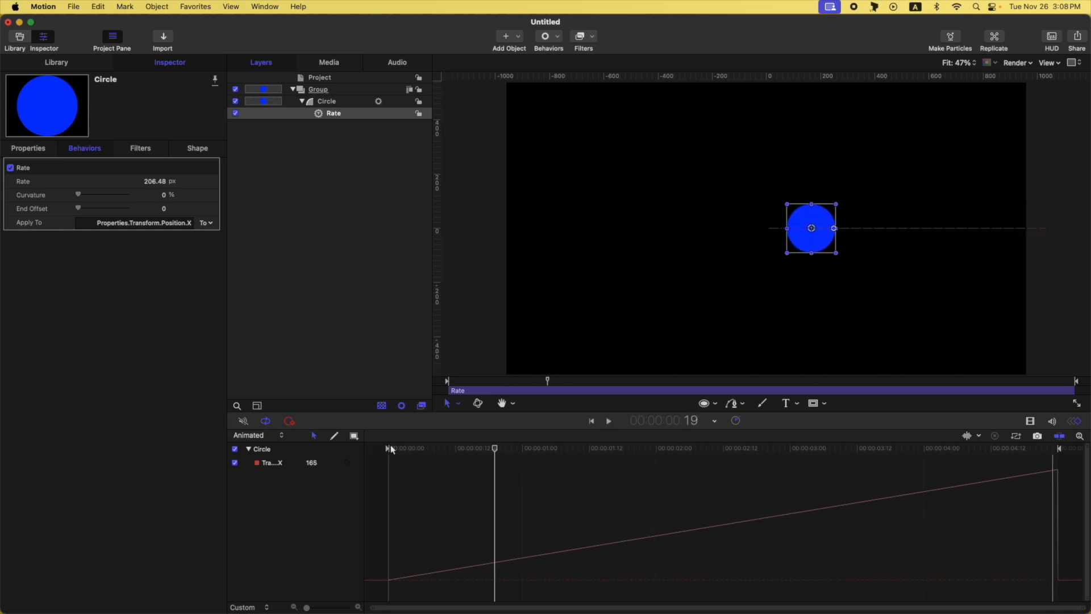
{"action": "key", "text": "Home"}
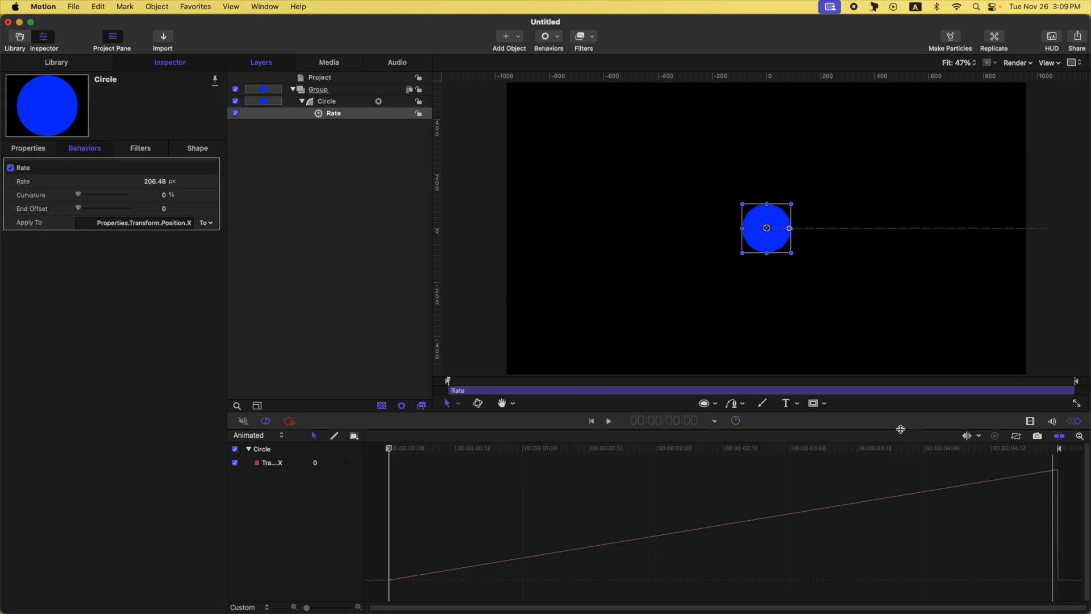
- Set the Rate behavior's End Offset to 60 with the playhead at the end
{"action": "left_click_drag", "start_coordinate": [1035, 449], "coordinate": [1088, 455]}
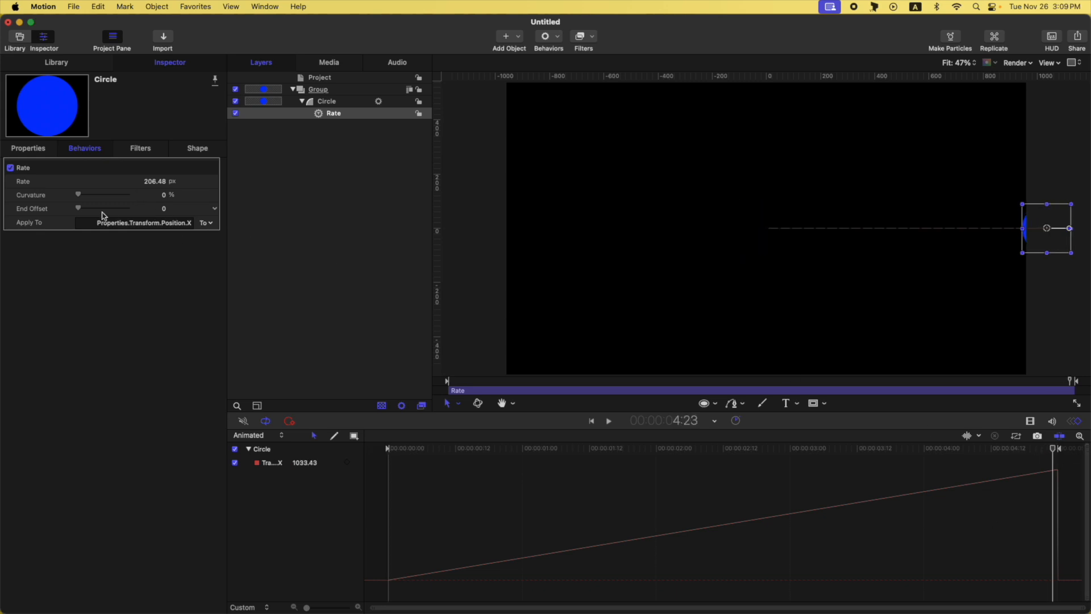
{"action": "left_click_drag", "start_coordinate": [78, 207], "coordinate": [109, 211]}
{"action": "left_click", "coordinate": [159, 209]}
{"action": "type", "text": "60"}
{"action": "key", "text": "Return"}
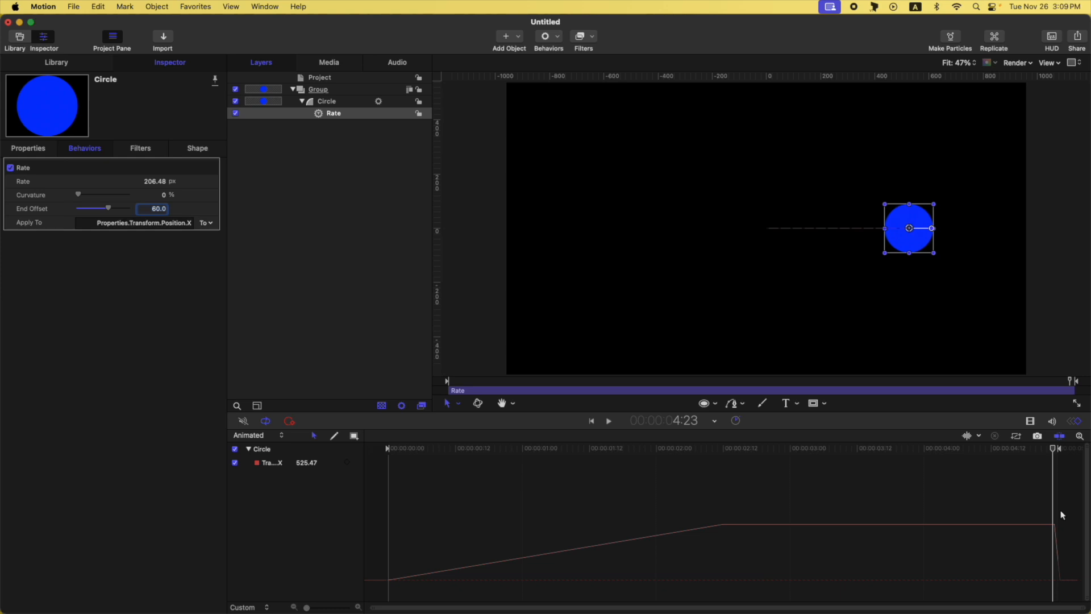
- Step back through the frames and return the playhead to the start to inspect the motion
{"action": "key", "text": "shift+Left"}
{"action": "key", "text": "shift+Left"}
{"action": "key", "text": "shift+Left"}
{"action": "key", "text": "shift+Left"}
{"action": "key", "text": "shift+Left"}
{"action": "key", "text": "shift+Left"}
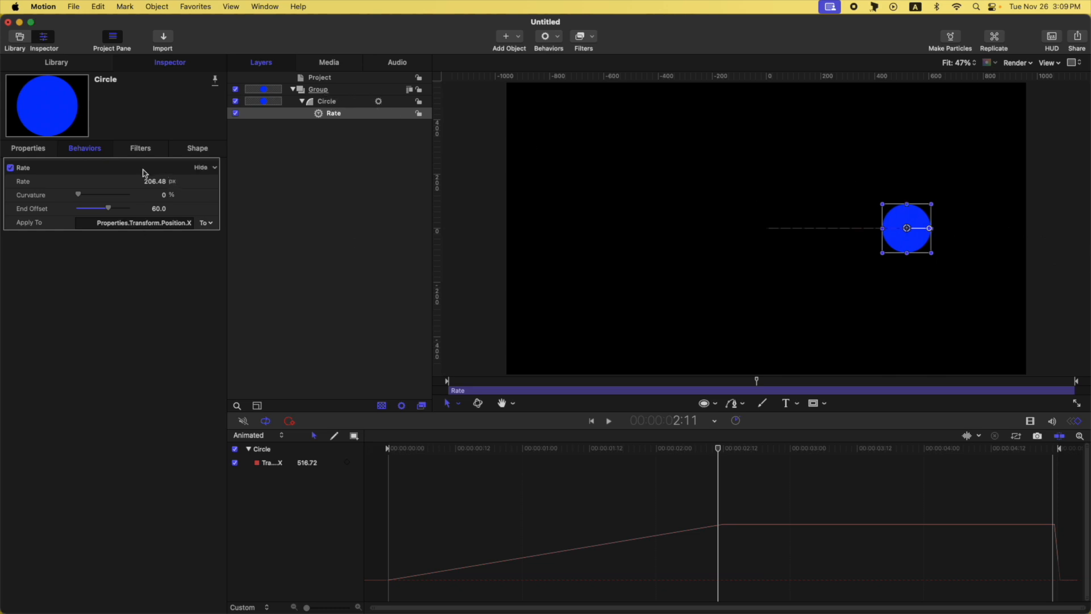
{"action": "left_click_drag", "start_coordinate": [701, 453], "coordinate": [312, 418]}
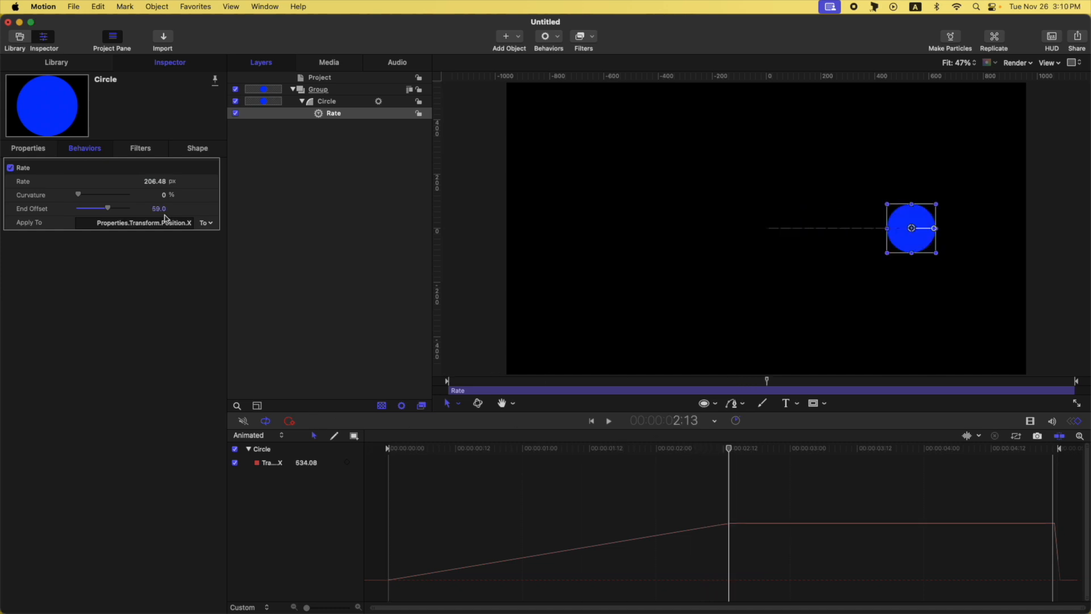
- Enter 60 as the End Offset again
{"action": "left_click", "coordinate": [164, 210]}
{"action": "type", "text": "60"}
{"action": "key", "text": "Return"}
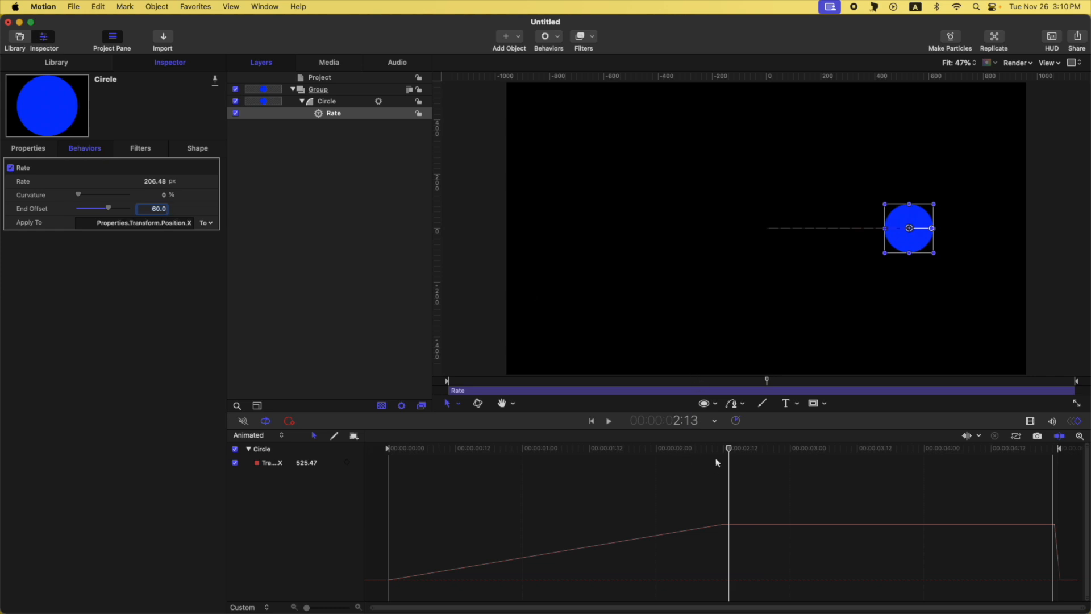
- Select the Circle layer and then the Rate behavior to compare their animation curves
{"action": "left_click", "coordinate": [341, 113]}
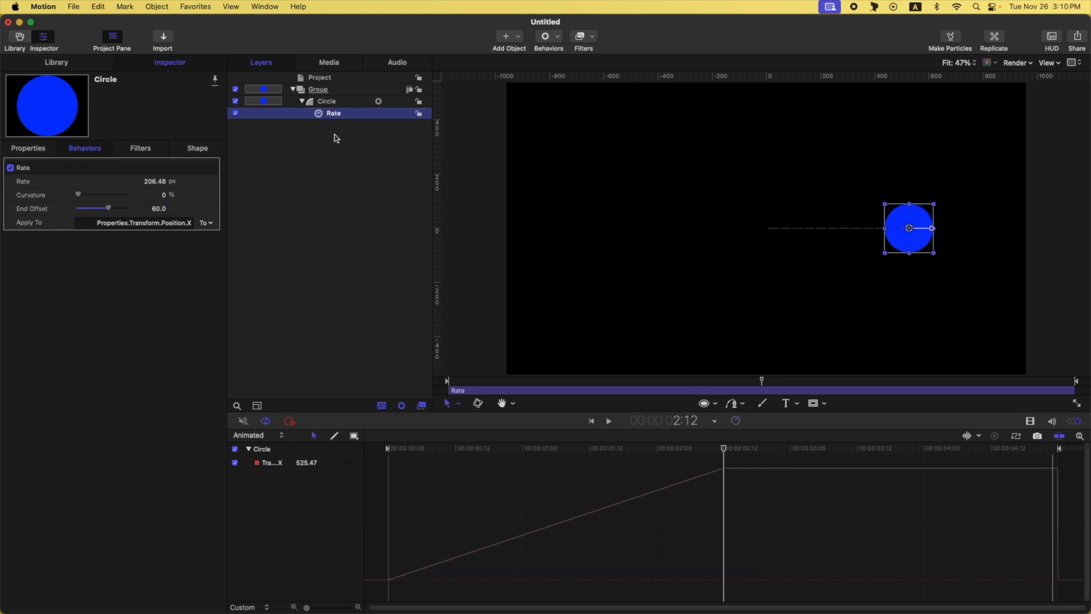
{"action": "left_click", "coordinate": [329, 103]}
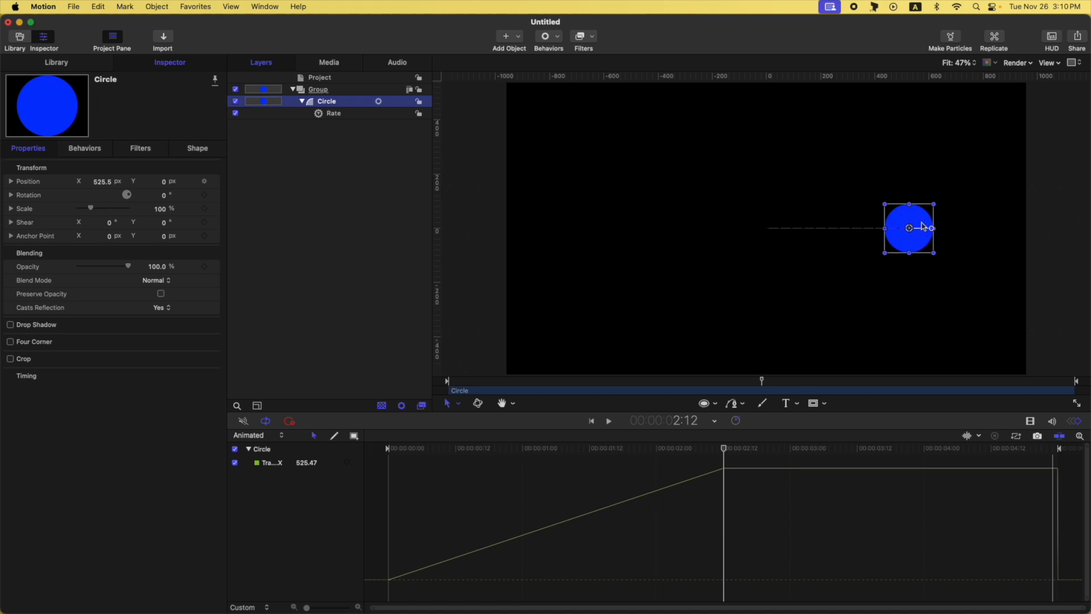
{"action": "left_click", "coordinate": [341, 118]}
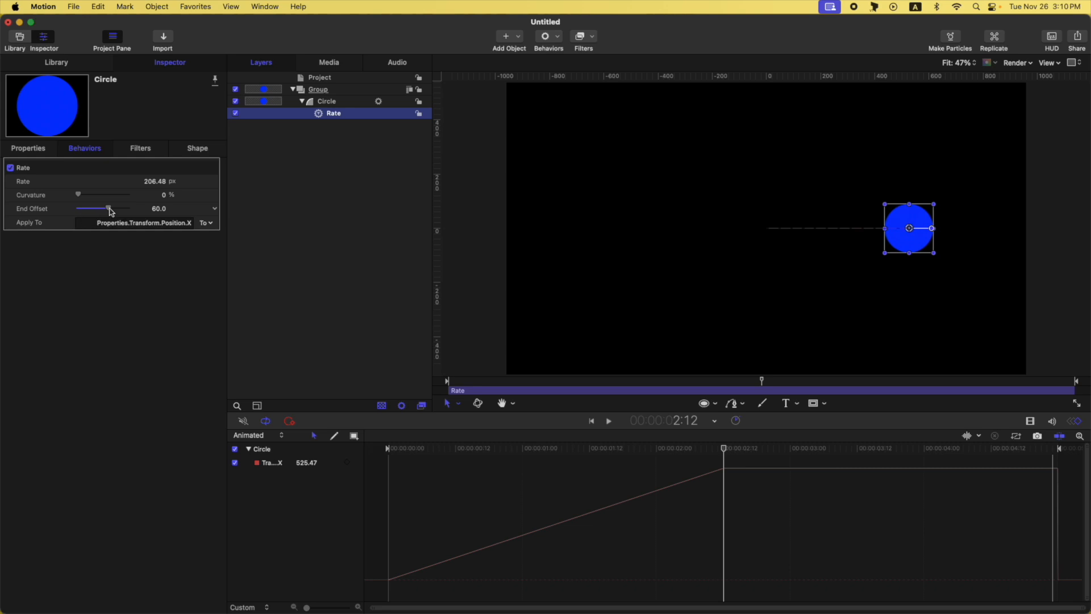
- Set the End Offset to 0 and move the playhead to the end of the timeline
{"action": "left_click_drag", "start_coordinate": [108, 208], "coordinate": [78, 209]}
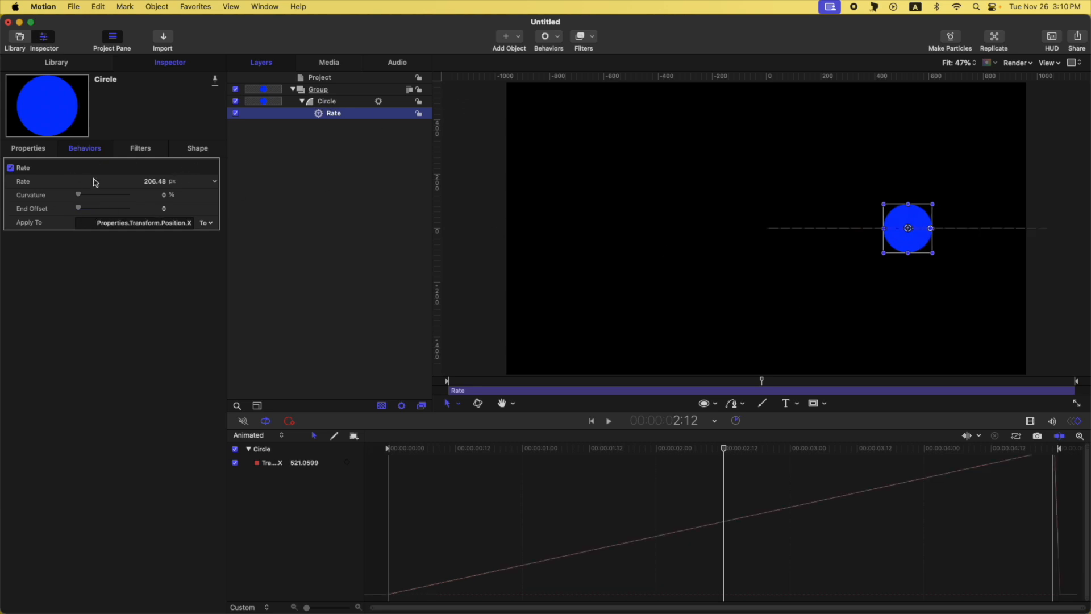
{"action": "left_click_drag", "start_coordinate": [730, 450], "coordinate": [1054, 448]}
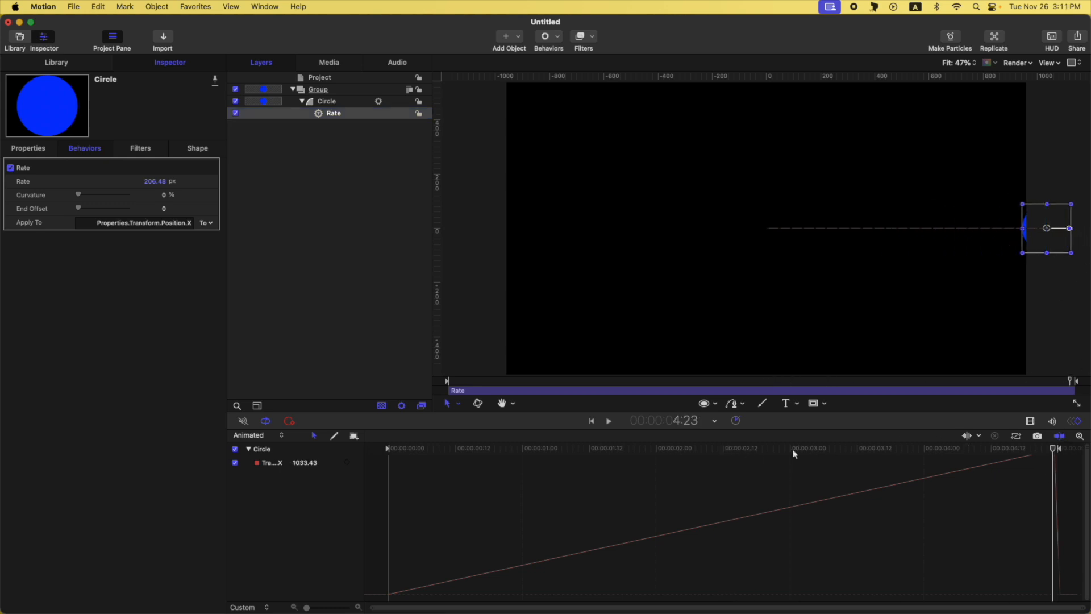
- Set the End Offset to 60 again and move the playhead to where the motion stops
{"action": "left_click", "coordinate": [165, 209]}
{"action": "key", "text": "Return"}
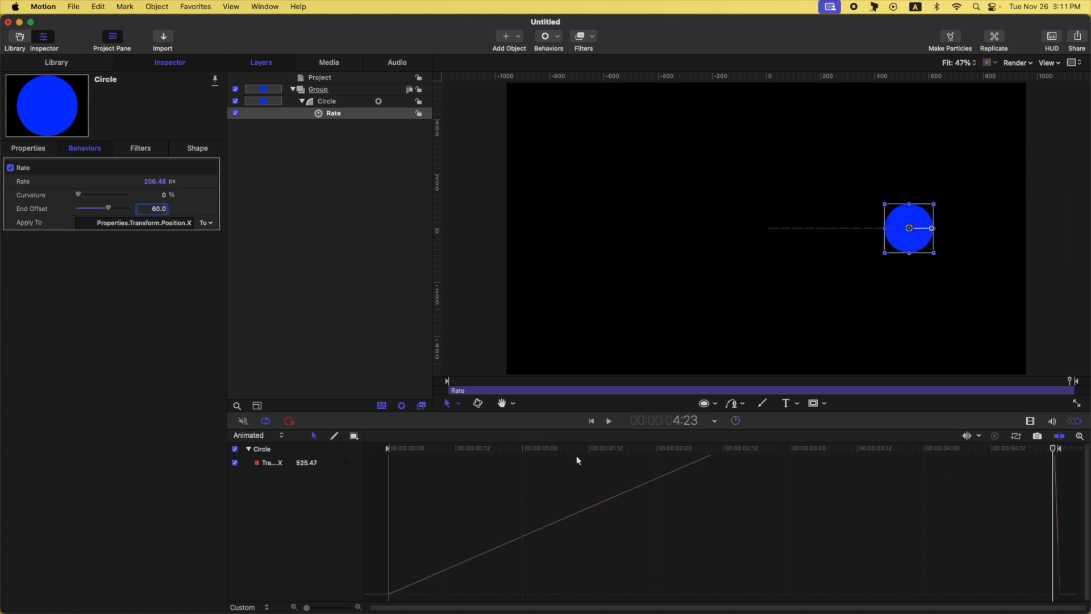
{"action": "left_click", "coordinate": [727, 453]}
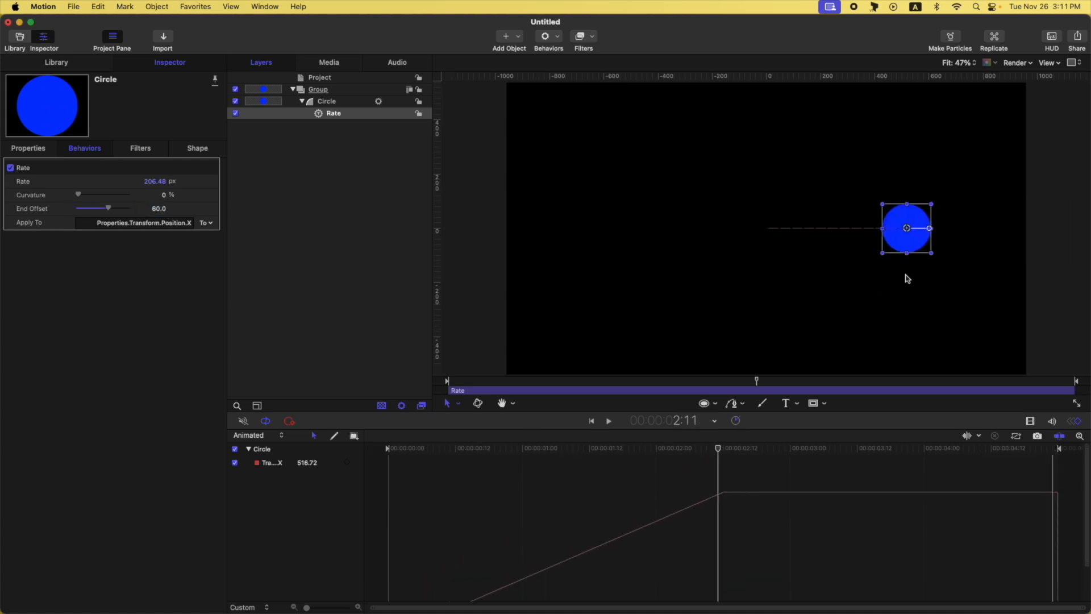
- Return the playhead to the start, retarget the Rate behavior to the Circle's Scale property, and set the rate to 152.07 %
{"action": "left_click_drag", "start_coordinate": [721, 452], "coordinate": [724, 453]}
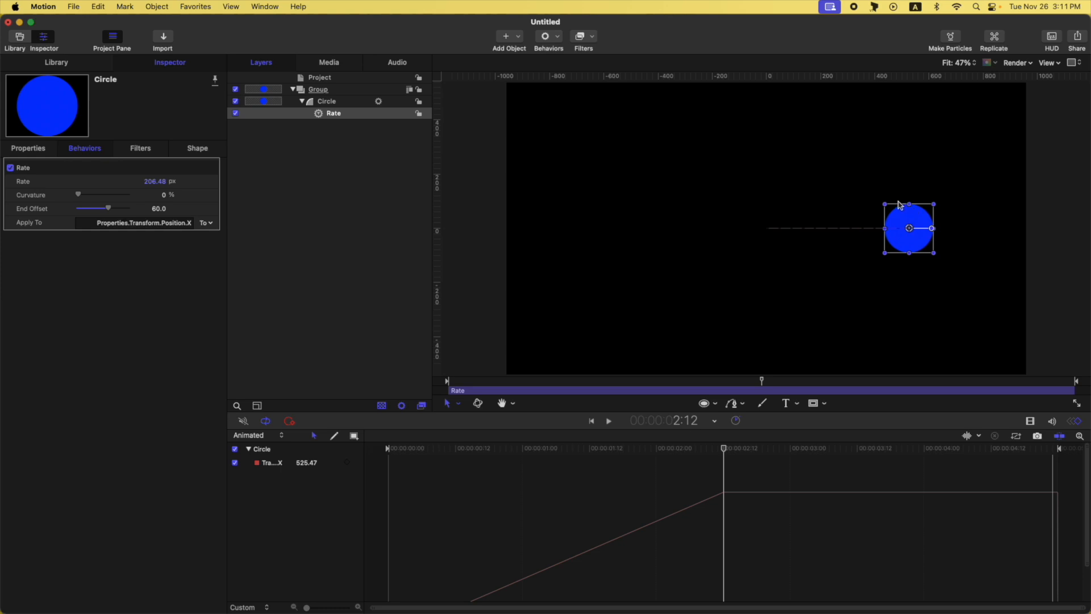
{"action": "key", "text": "Home"}
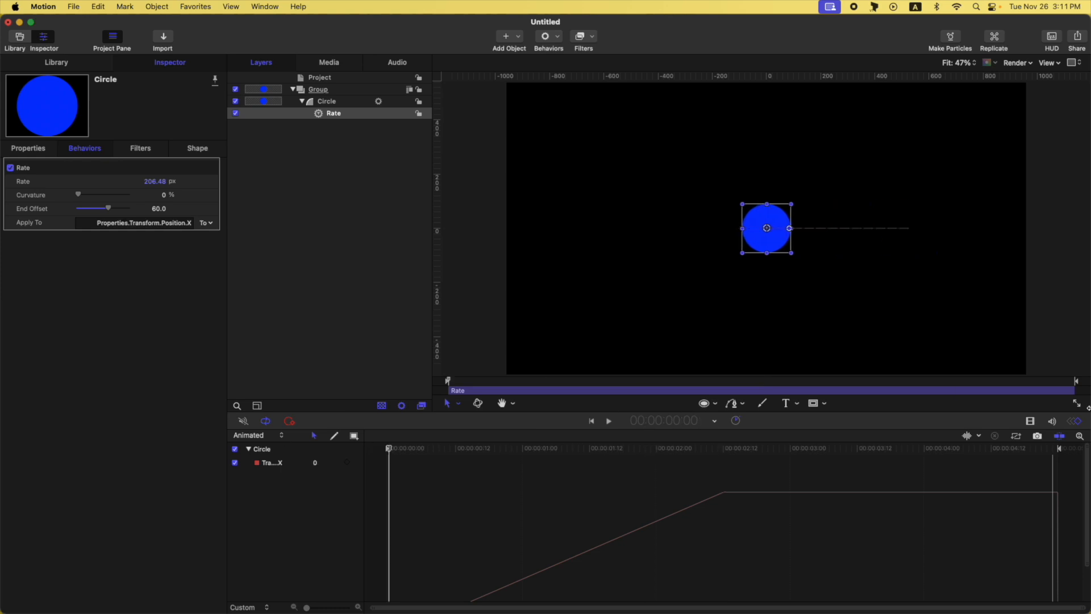
{"action": "left_click", "coordinate": [1030, 421]}
{"action": "left_click", "coordinate": [1075, 421]}
{"action": "left_click", "coordinate": [207, 223]}
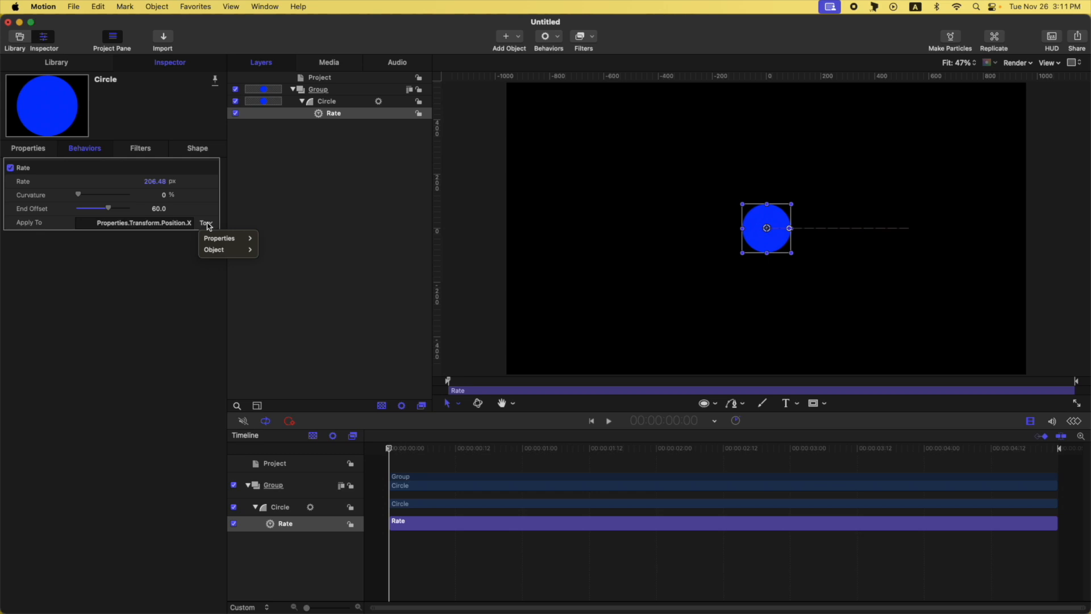
{"action": "mouse_move", "coordinate": [224, 243]}
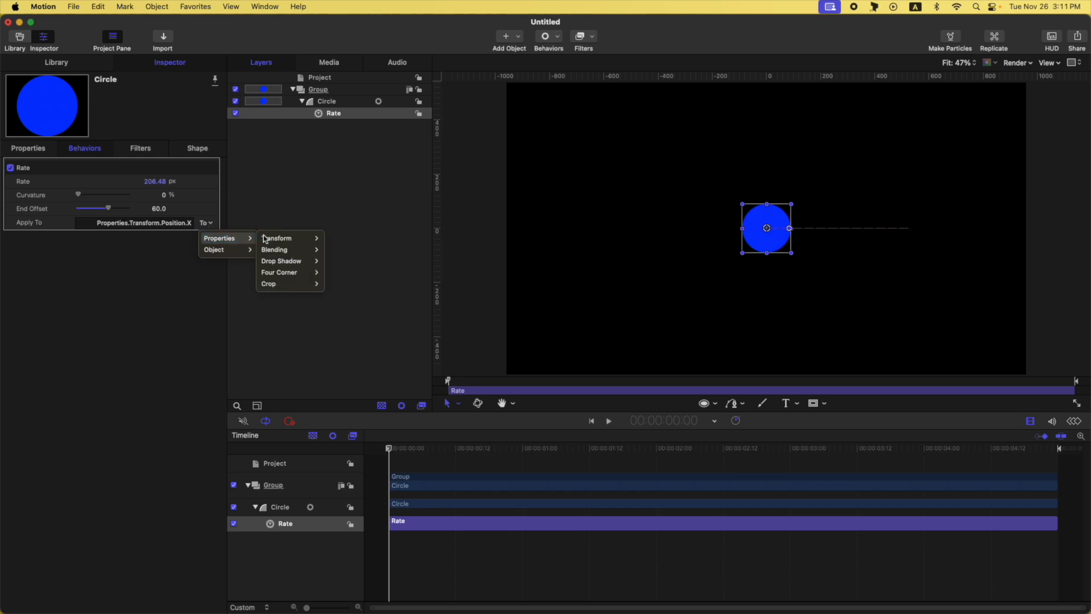
{"action": "mouse_move", "coordinate": [292, 238]}
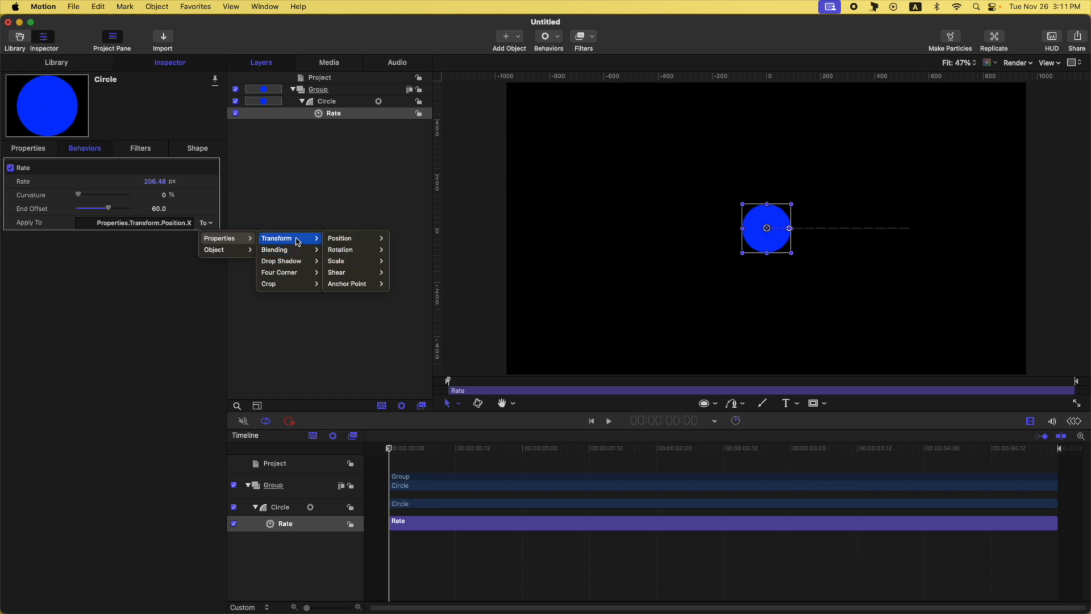
{"action": "mouse_move", "coordinate": [341, 261]}
{"action": "left_click", "coordinate": [402, 264]}
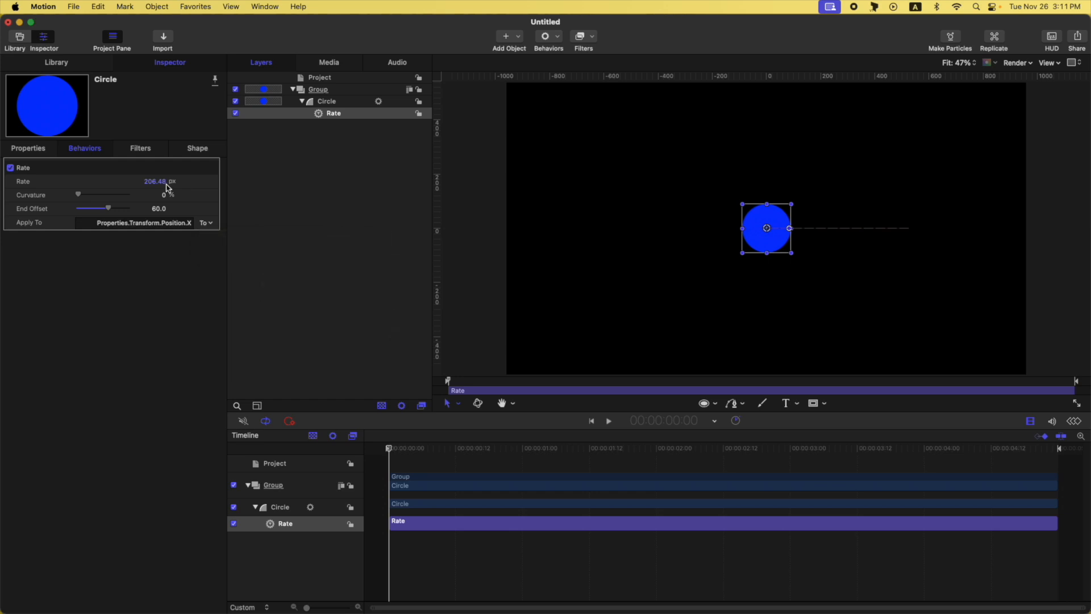
{"action": "left_click_drag", "start_coordinate": [129, 182], "coordinate": [90, 187]}
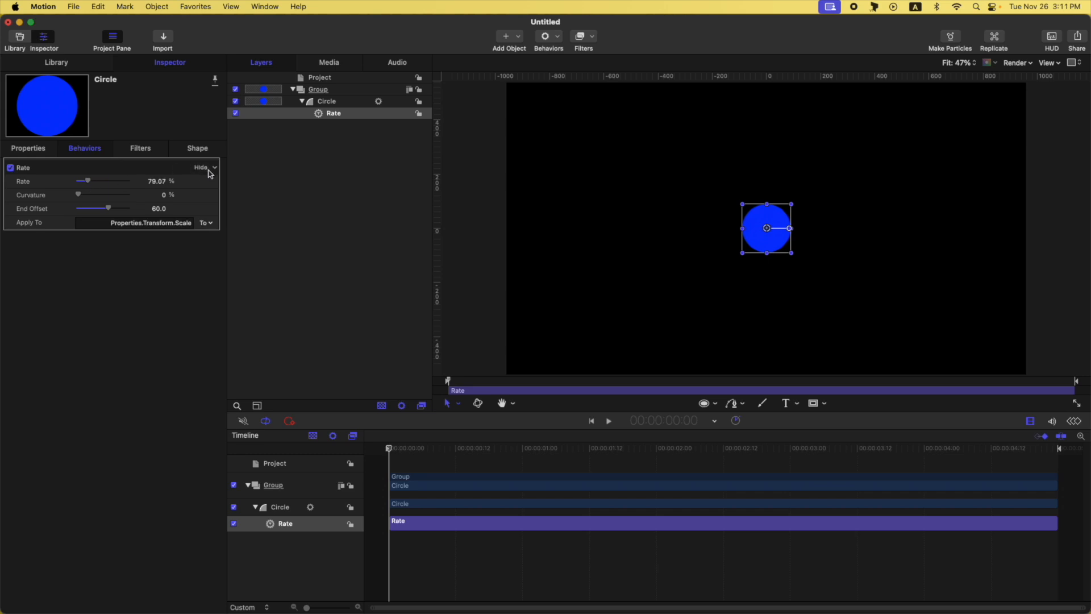
{"action": "left_click_drag", "start_coordinate": [97, 181], "coordinate": [97, 182]}
- Scrub to the end of the timeline and compare the Circle's Scale value with the Rate behavior settings
{"action": "left_click", "coordinate": [35, 149]}
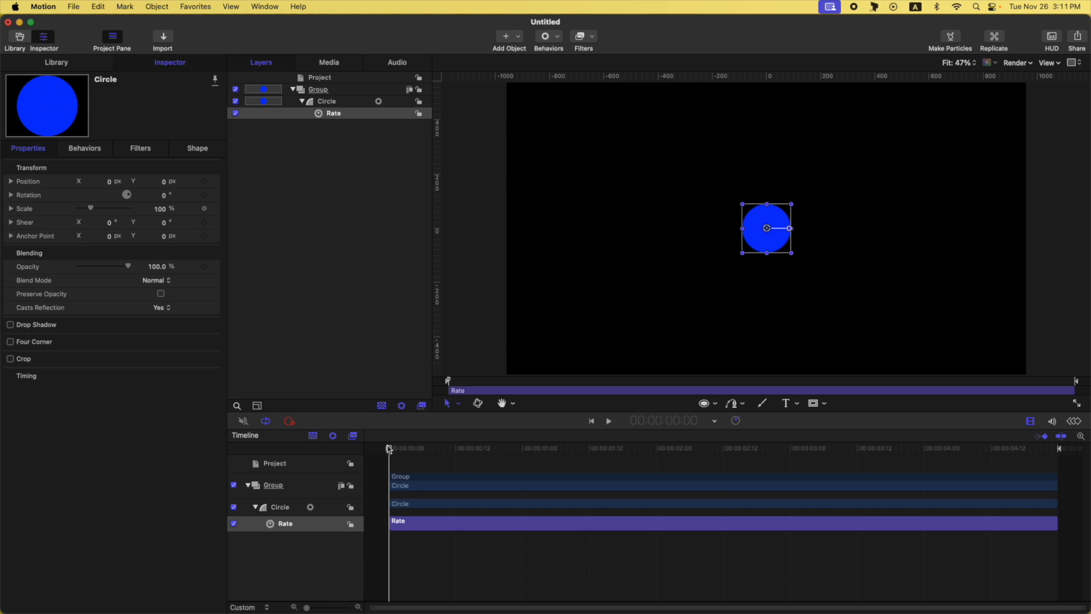
{"action": "left_click_drag", "start_coordinate": [389, 449], "coordinate": [1052, 449]}
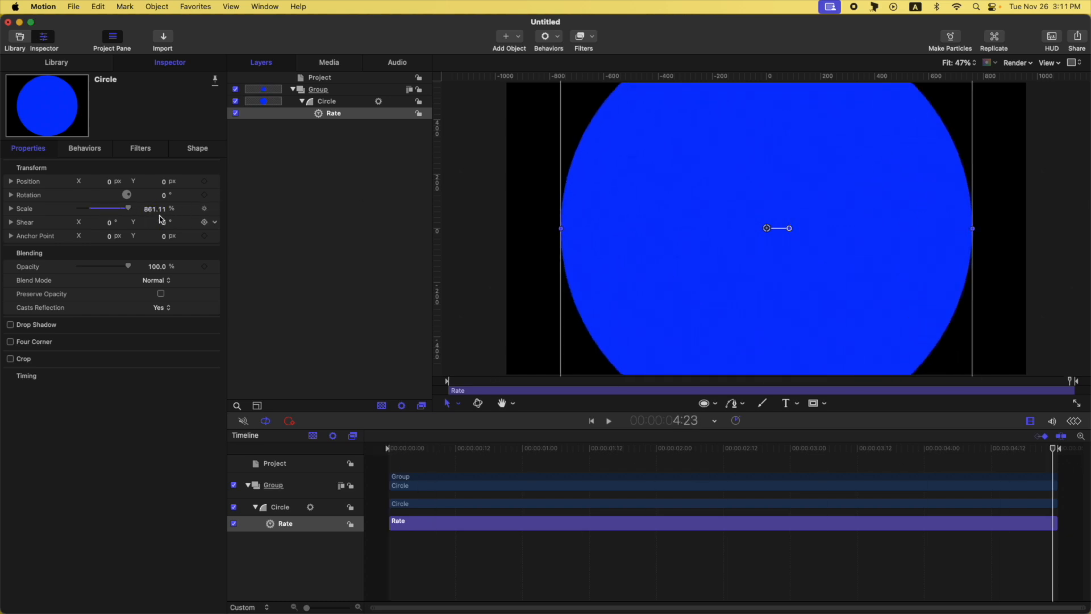
{"action": "left_click", "coordinate": [93, 150]}
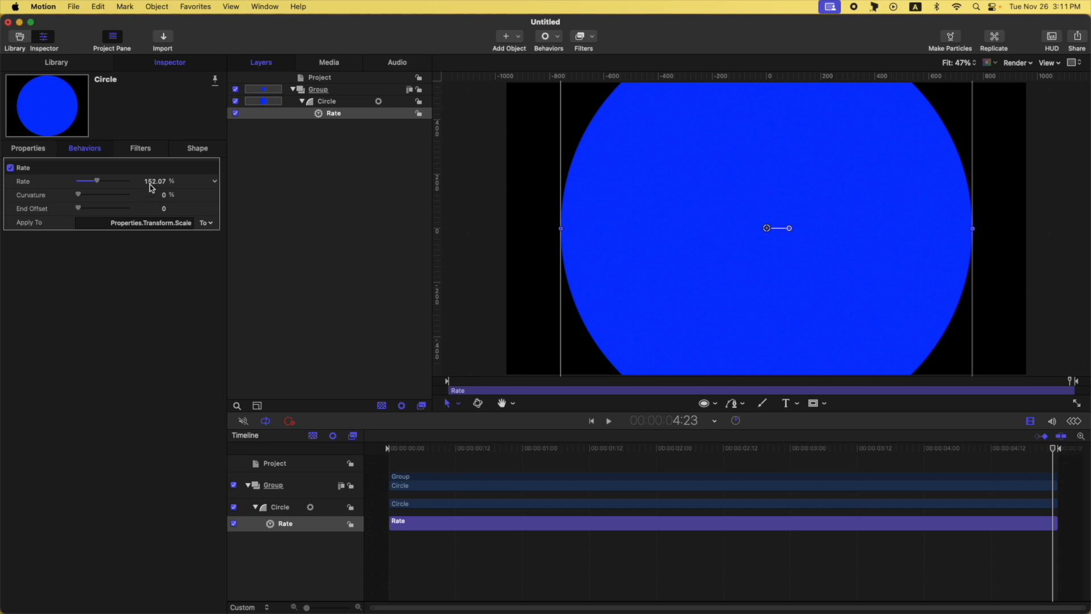
{"action": "left_click", "coordinate": [36, 149]}
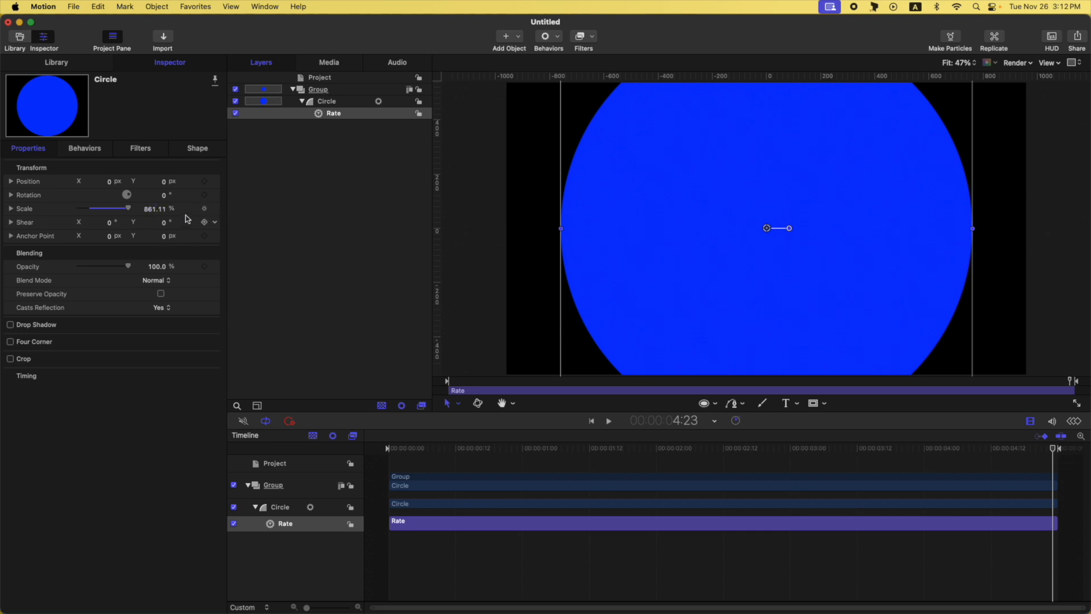
{"action": "left_click", "coordinate": [69, 152]}
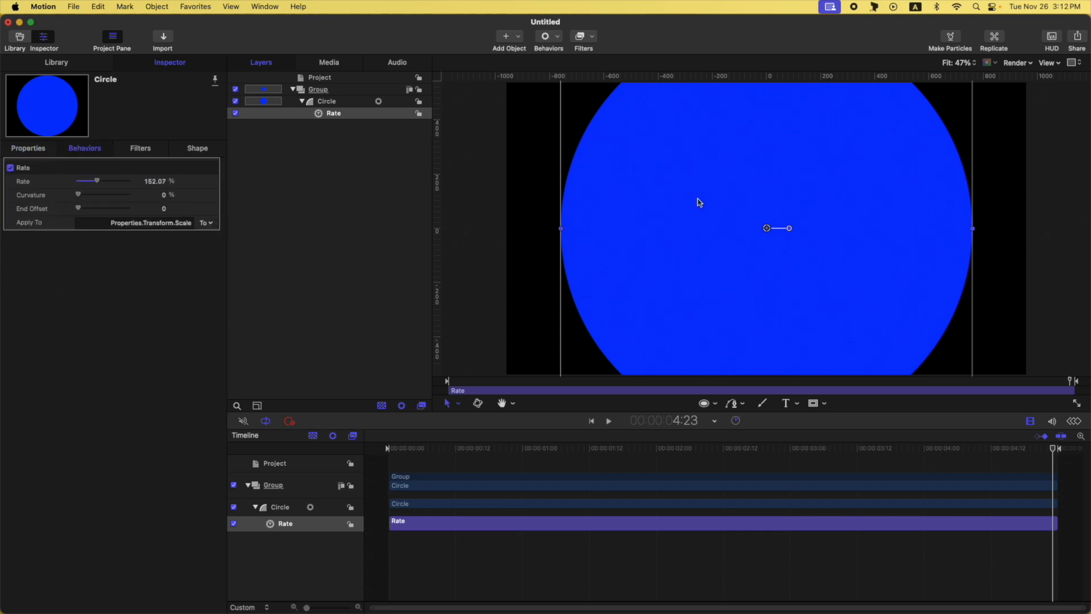
{"action": "left_click_drag", "start_coordinate": [496, 449], "coordinate": [1073, 423]}
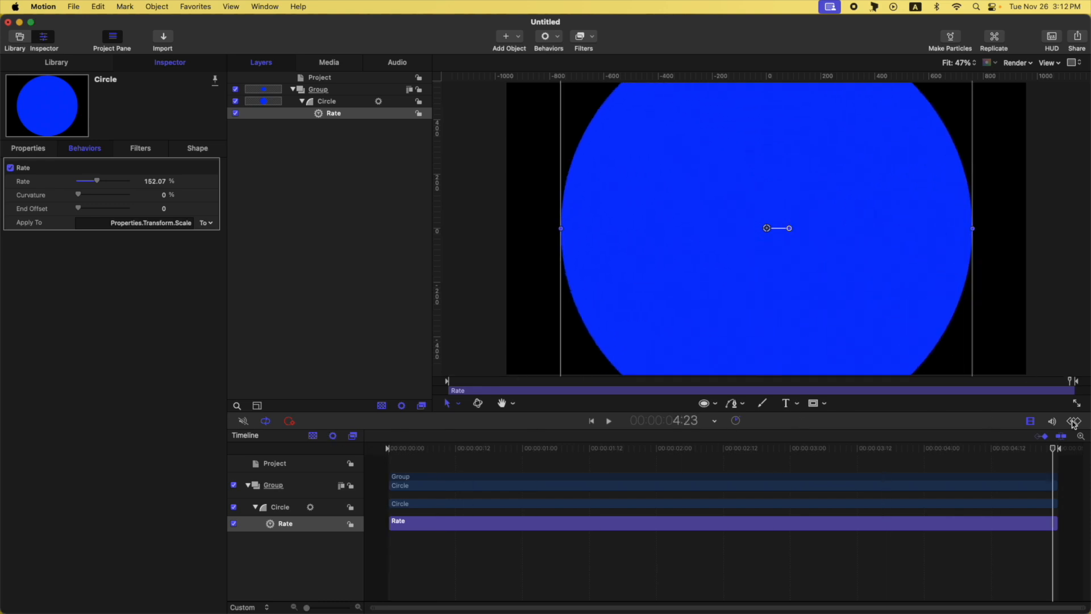